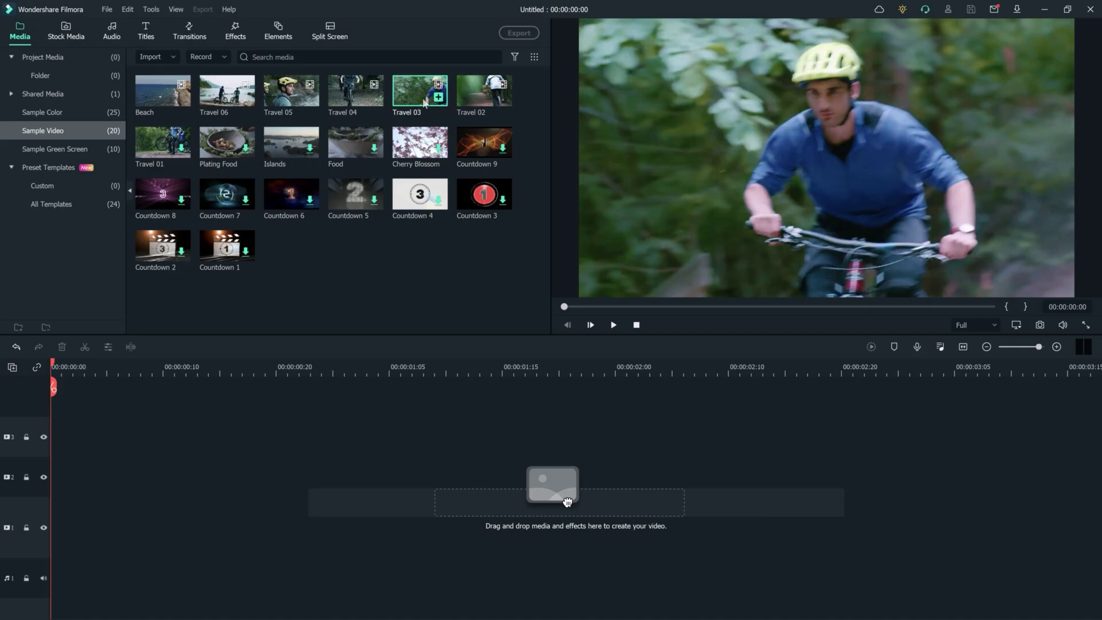
# - Add Travel 03 to the timeline, apply NewBlue Filters' Selective Color to it, and open its properties
pyautogui.moveTo(425, 102); pyautogui.dragTo(53, 532)
pyautogui.click(229, 35)
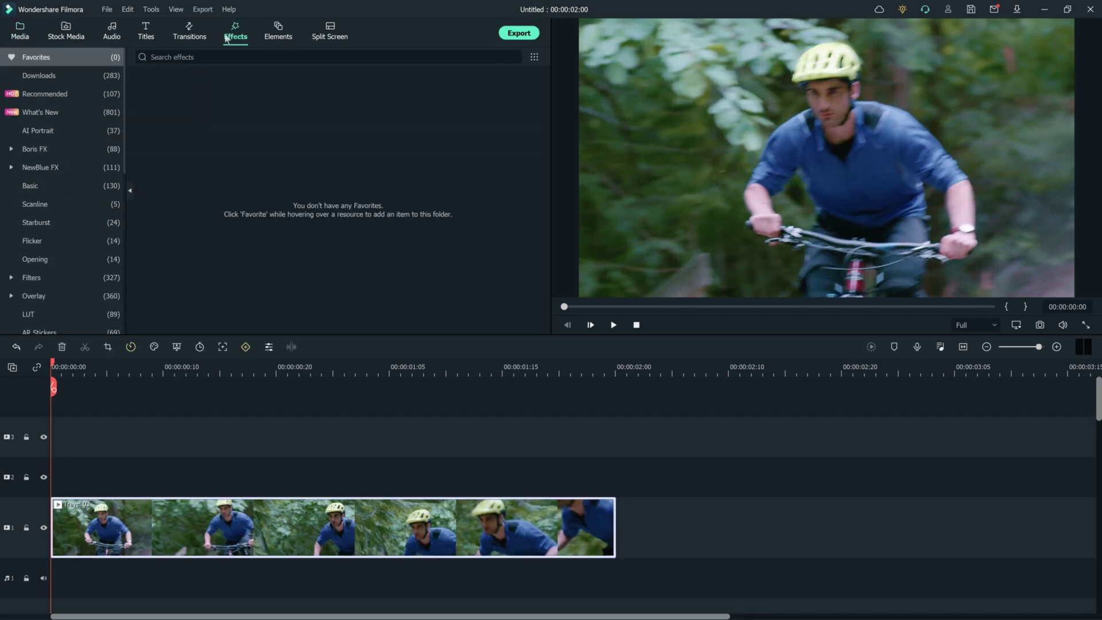
pyautogui.click(40, 168)
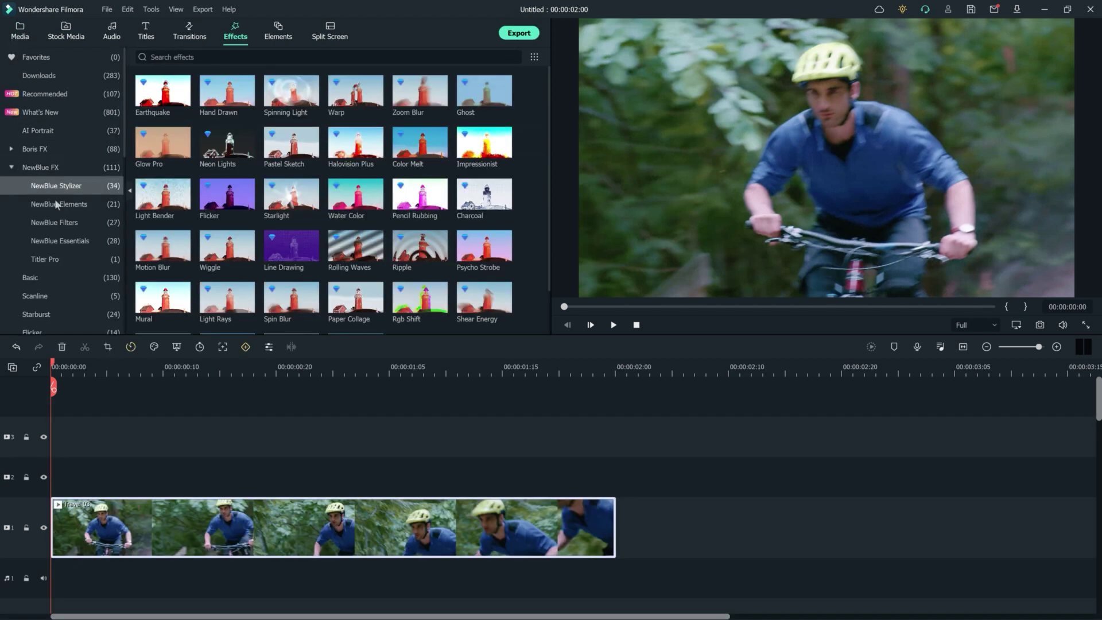
pyautogui.click(69, 224)
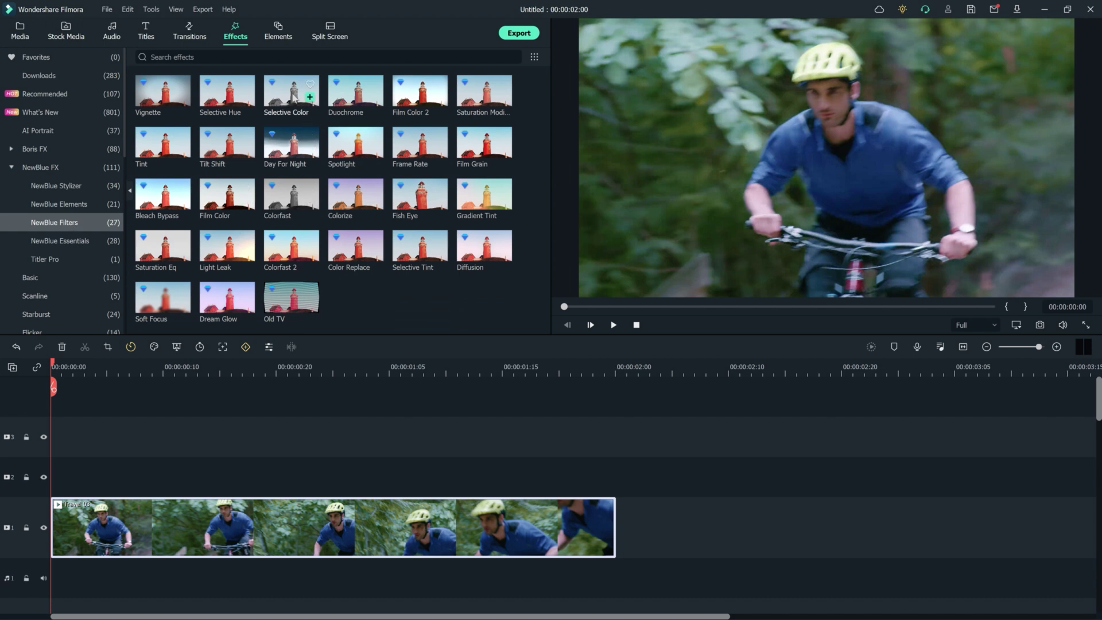
pyautogui.moveTo(294, 97); pyautogui.dragTo(250, 534)
pyautogui.doubleClick(250, 534)
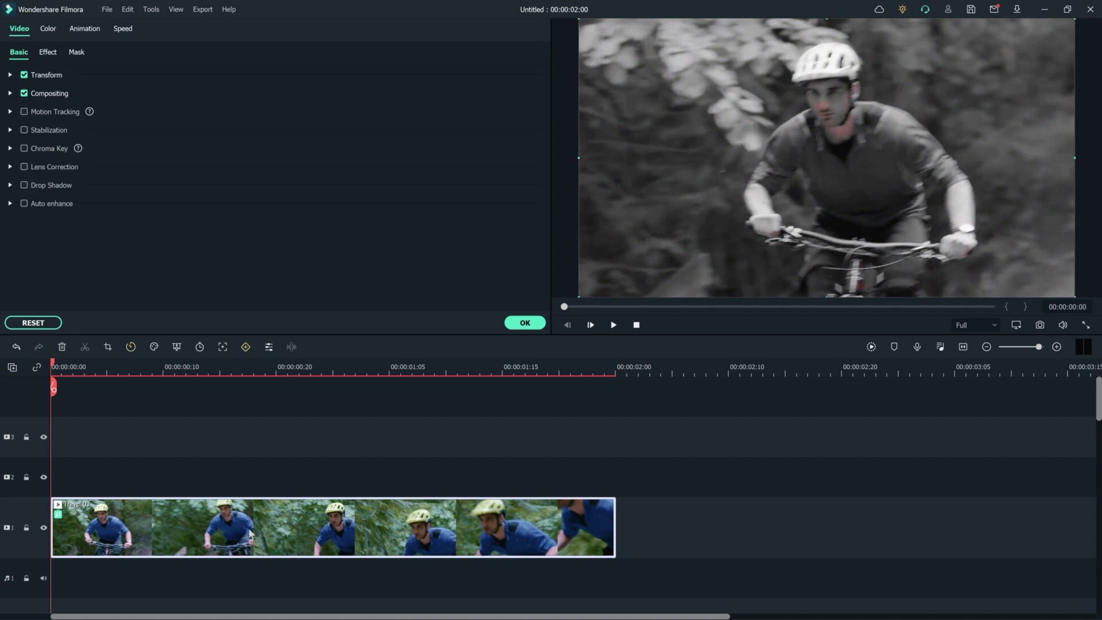
# - Choose the Just Blue Selective Color preset (Soften 50.01, Strength 100.00)
pyautogui.click(47, 53)
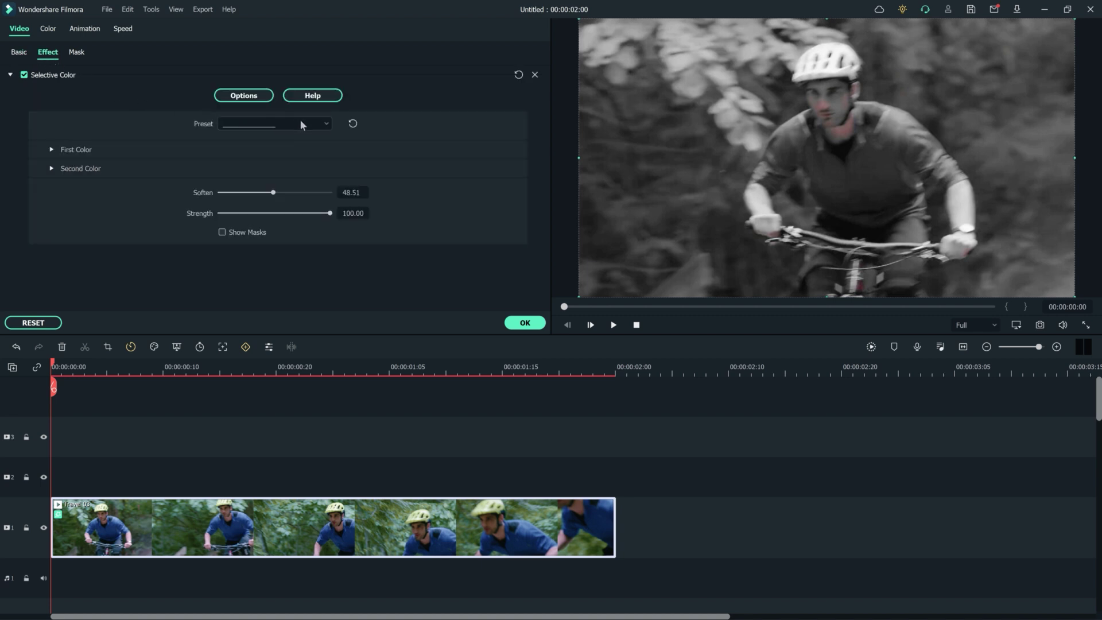
pyautogui.click(323, 123)
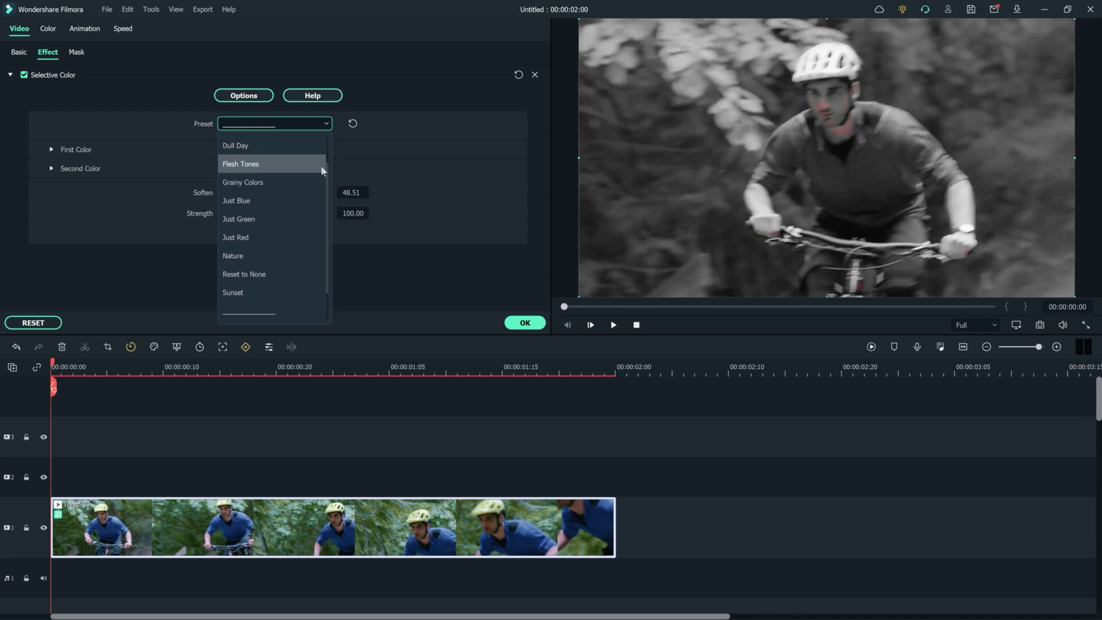
pyautogui.click(308, 201)
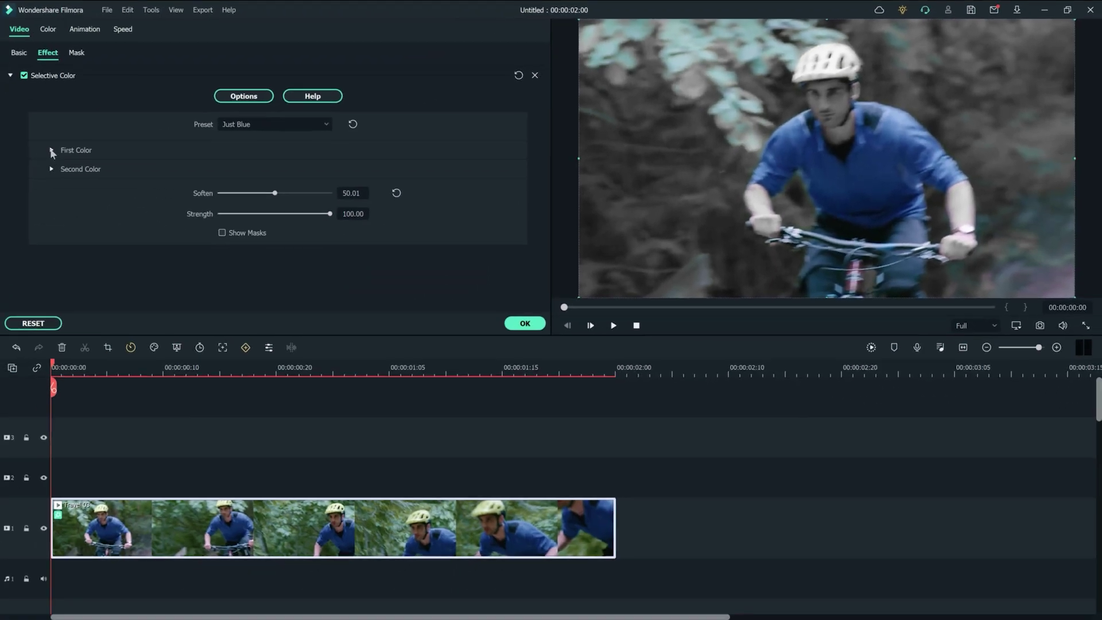
# - Narrow the First Color range to 46.88
pyautogui.click(52, 150)
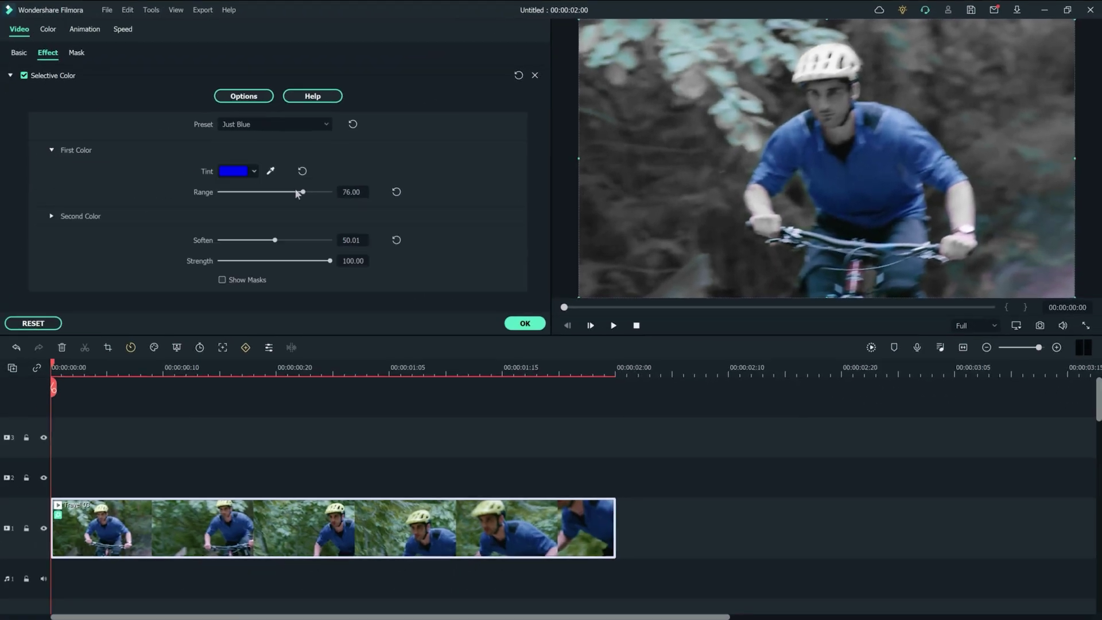
pyautogui.moveTo(303, 192); pyautogui.dragTo(280, 197)
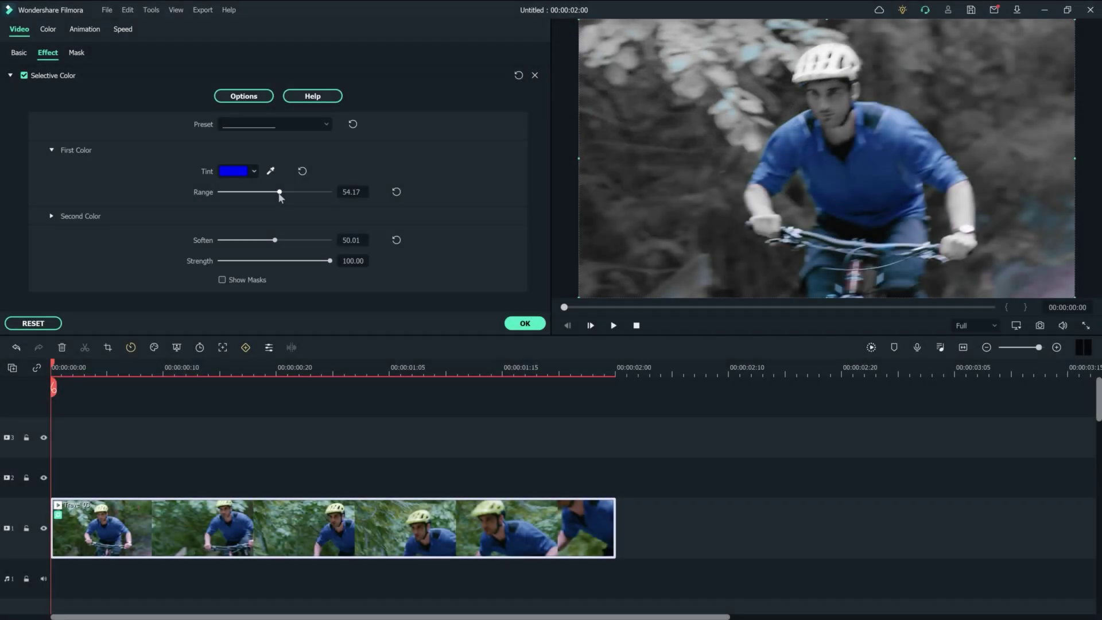
pyautogui.moveTo(285, 194); pyautogui.dragTo(271, 195)
# - Set Soften to 57.81 and play the clip to check the effect
pyautogui.moveTo(276, 240); pyautogui.dragTo(289, 242)
pyautogui.moveTo(294, 240); pyautogui.dragTo(284, 241)
pyautogui.click(614, 325)
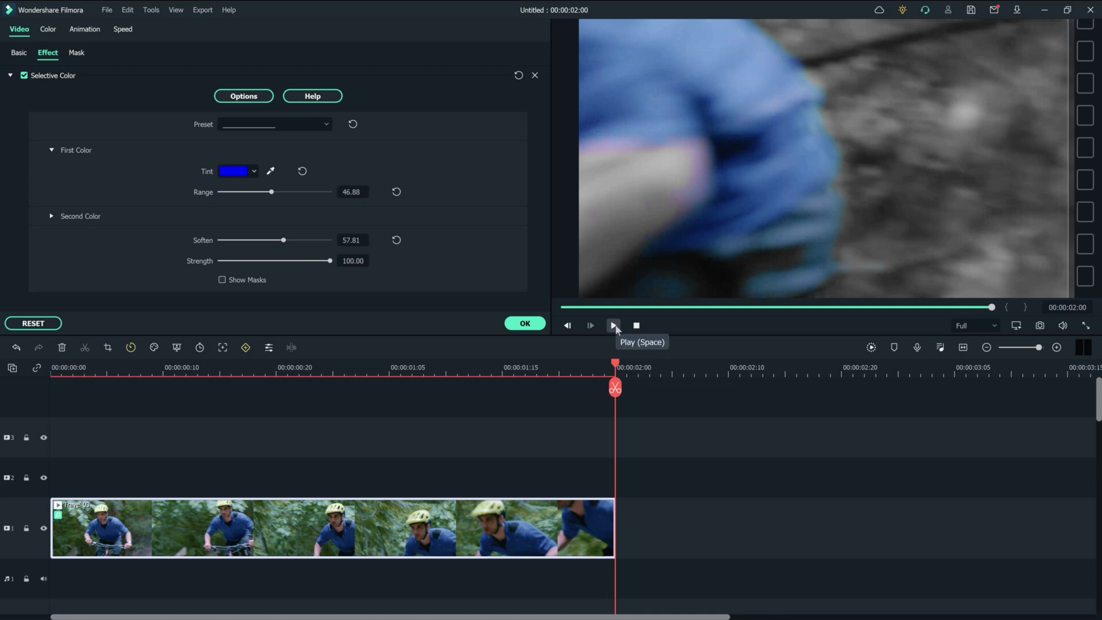
# - Switch to the Just Green preset (Range 74.00, Soften 15.01) and replay from the start
pyautogui.click(636, 326)
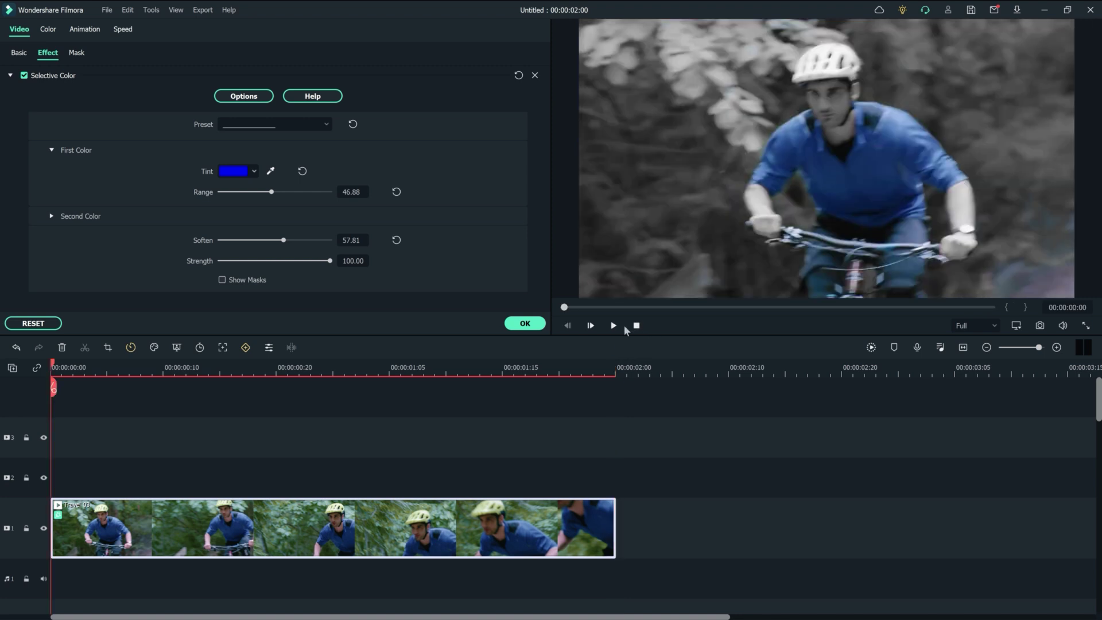
pyautogui.click(319, 125)
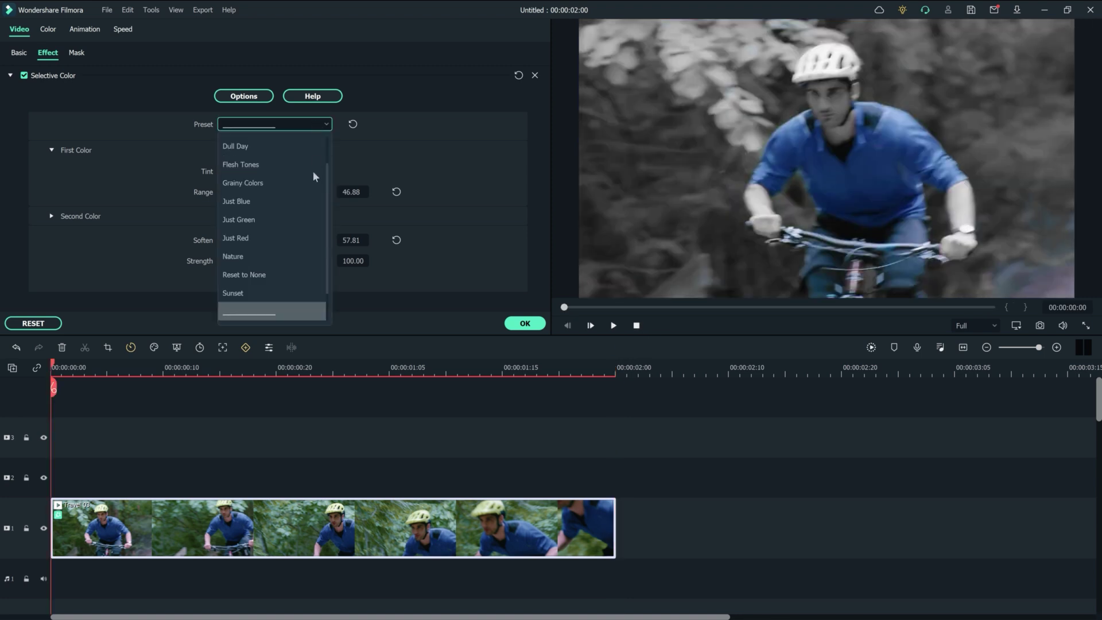
pyautogui.click(305, 220)
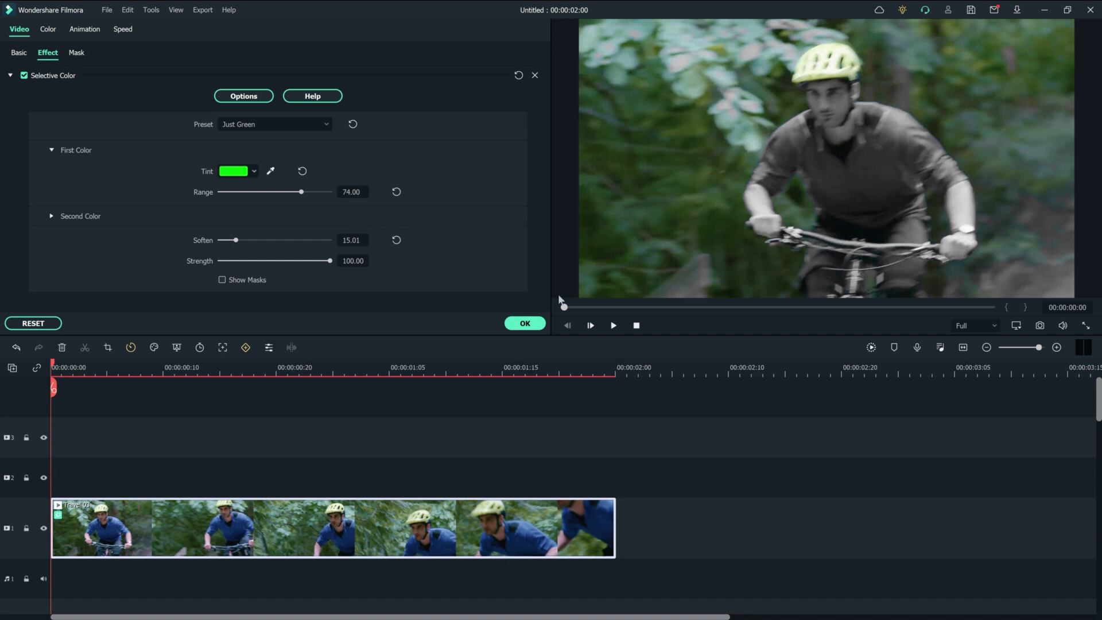
pyautogui.click(614, 326)
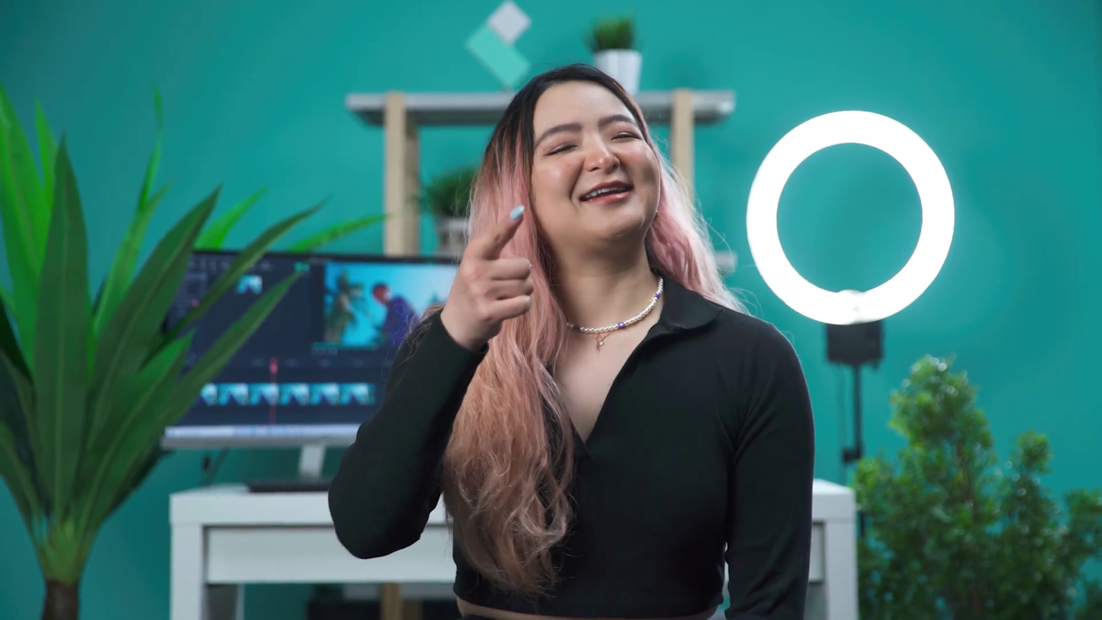
# - Place the 9-second Flowers tulip clip on video track 1
pyautogui.moveTo(227, 91); pyautogui.dragTo(52, 528)
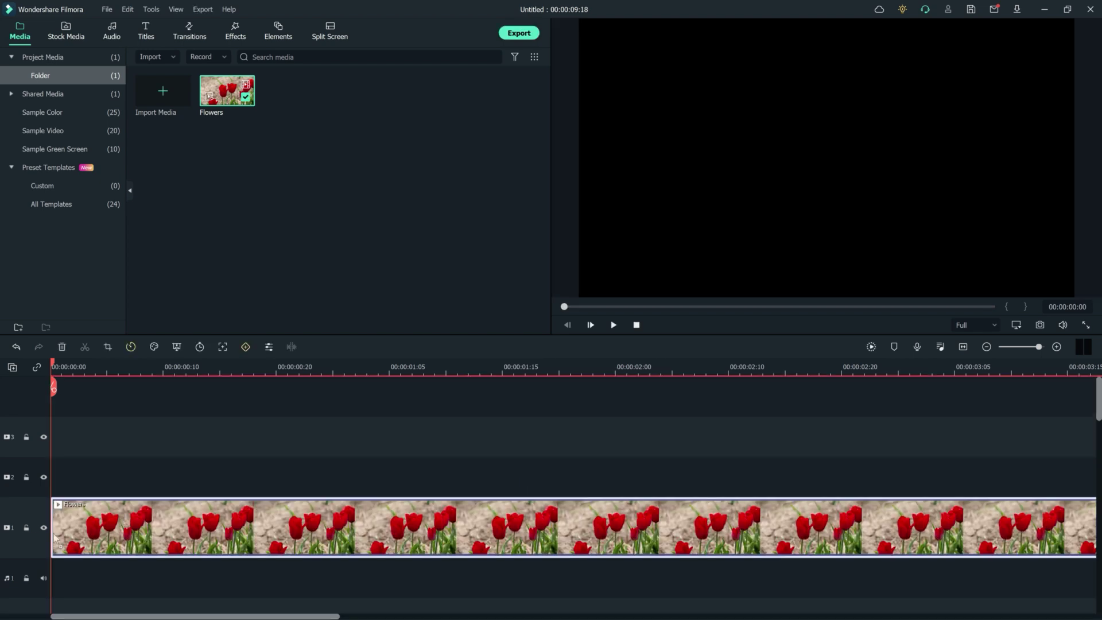
# - Apply NewBlue Filters' Selective Color to the Flowers clip and open its settings
pyautogui.click(235, 32)
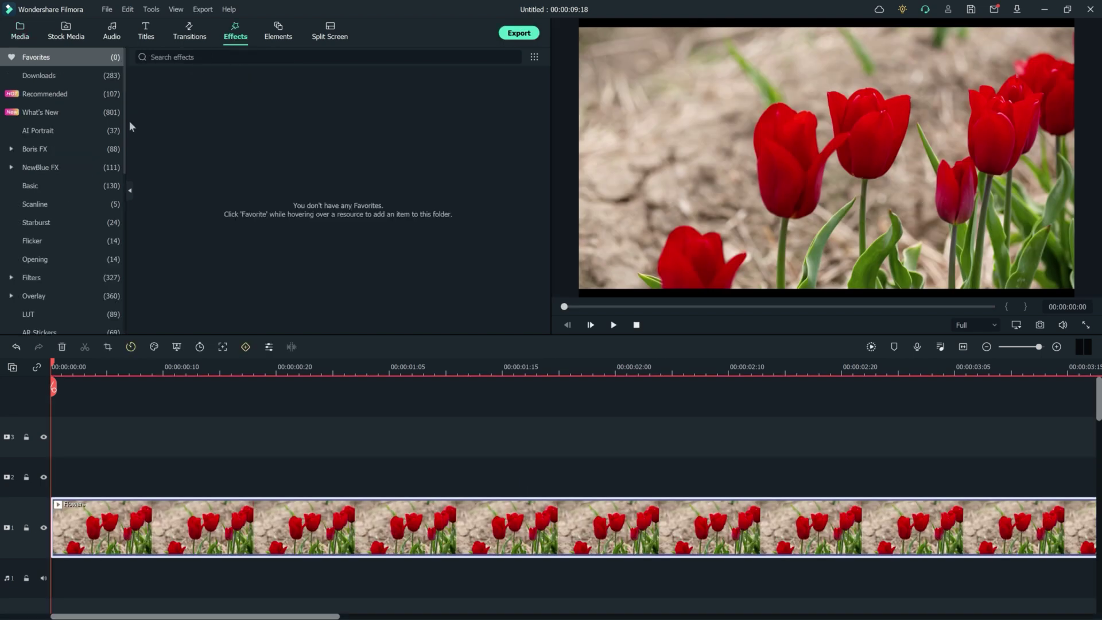
pyautogui.click(71, 166)
pyautogui.click(81, 188)
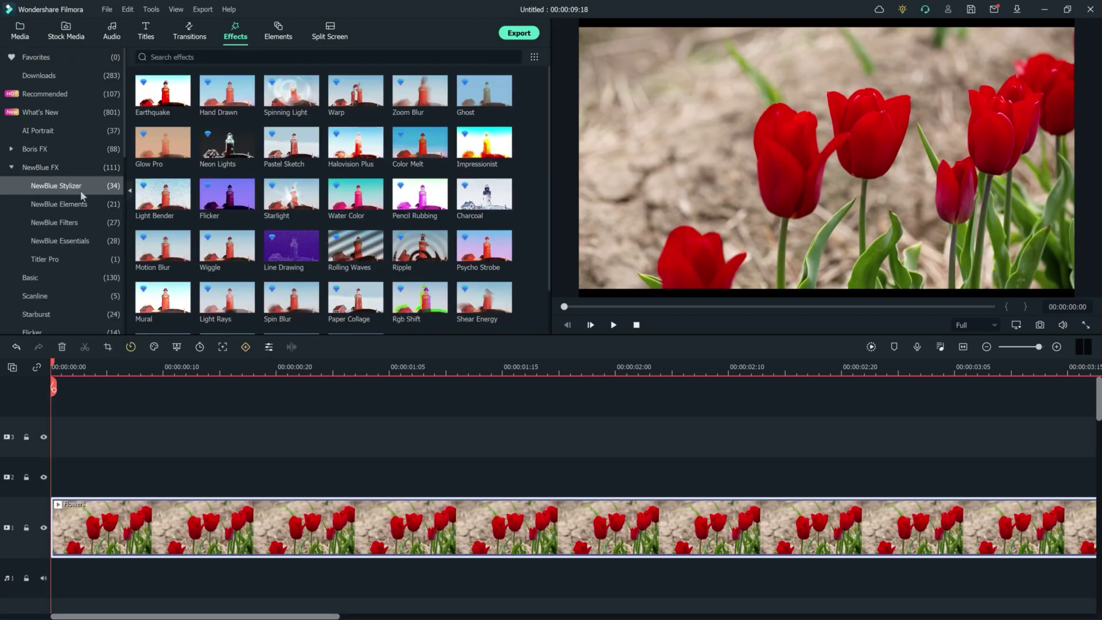
pyautogui.click(88, 225)
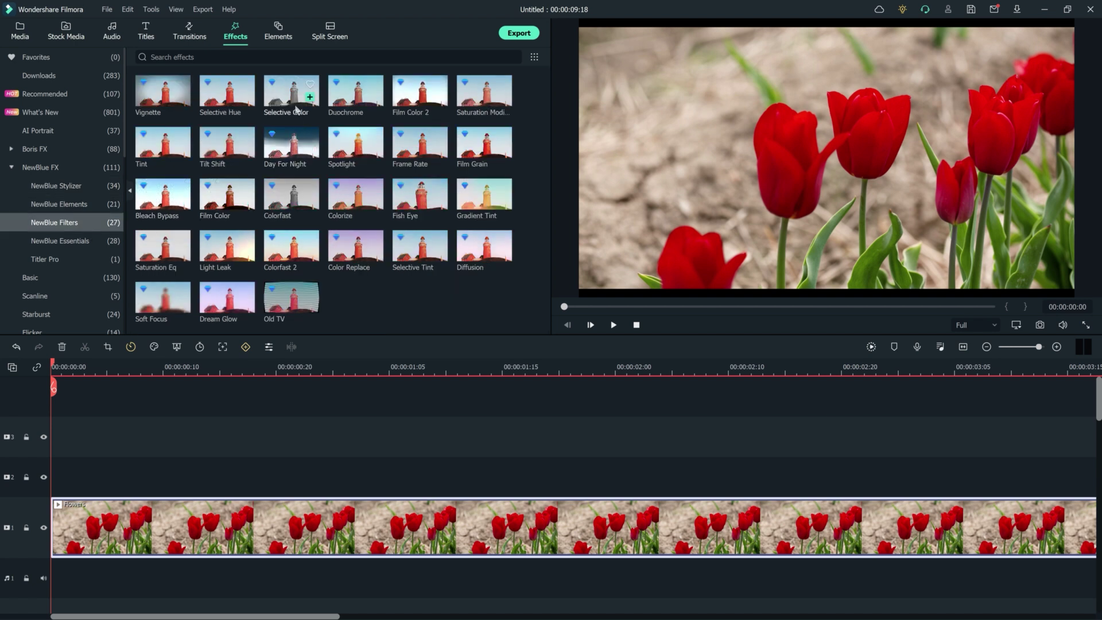
pyautogui.moveTo(293, 93); pyautogui.dragTo(271, 513)
pyautogui.doubleClick(271, 513)
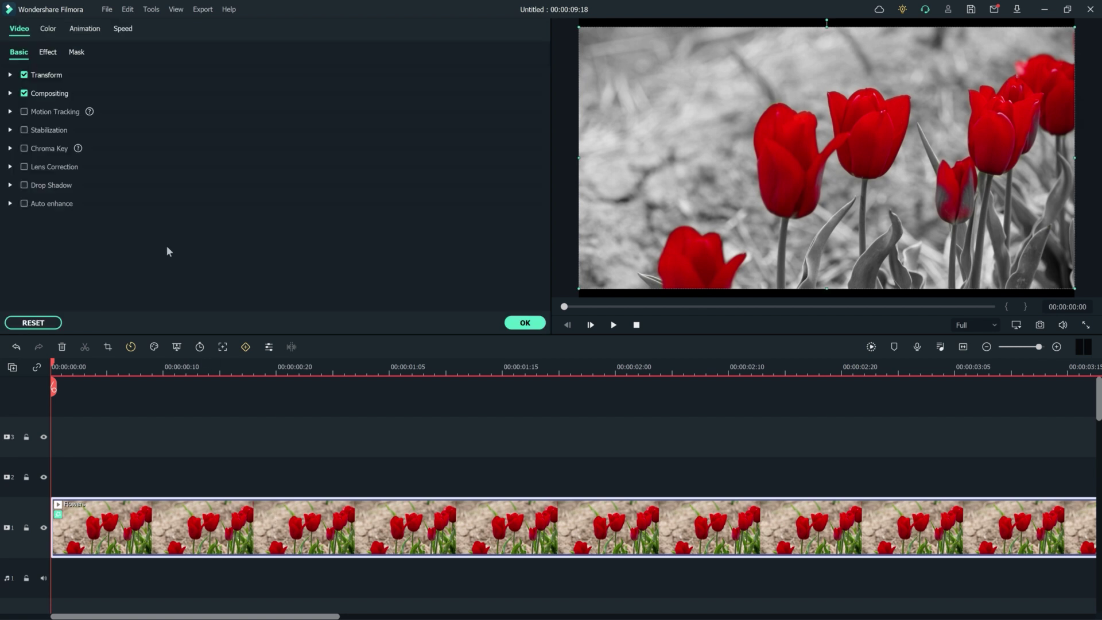
# - Sample a tulip's red with the First Color tint eyedropper (Range 8.50, Soften 48.51)
pyautogui.click(47, 53)
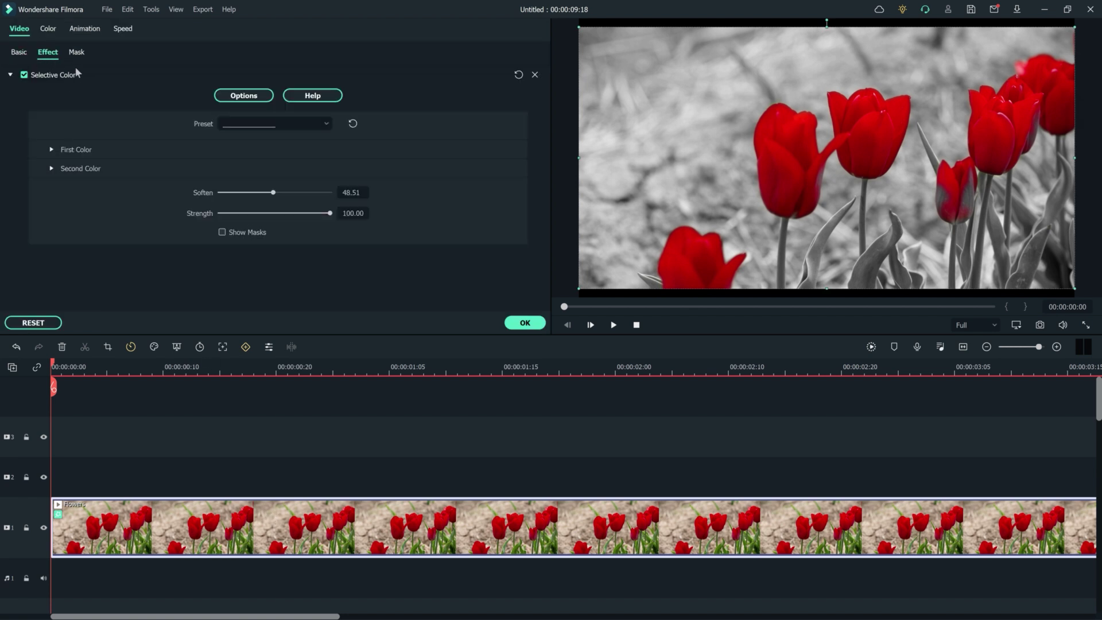
pyautogui.click(52, 149)
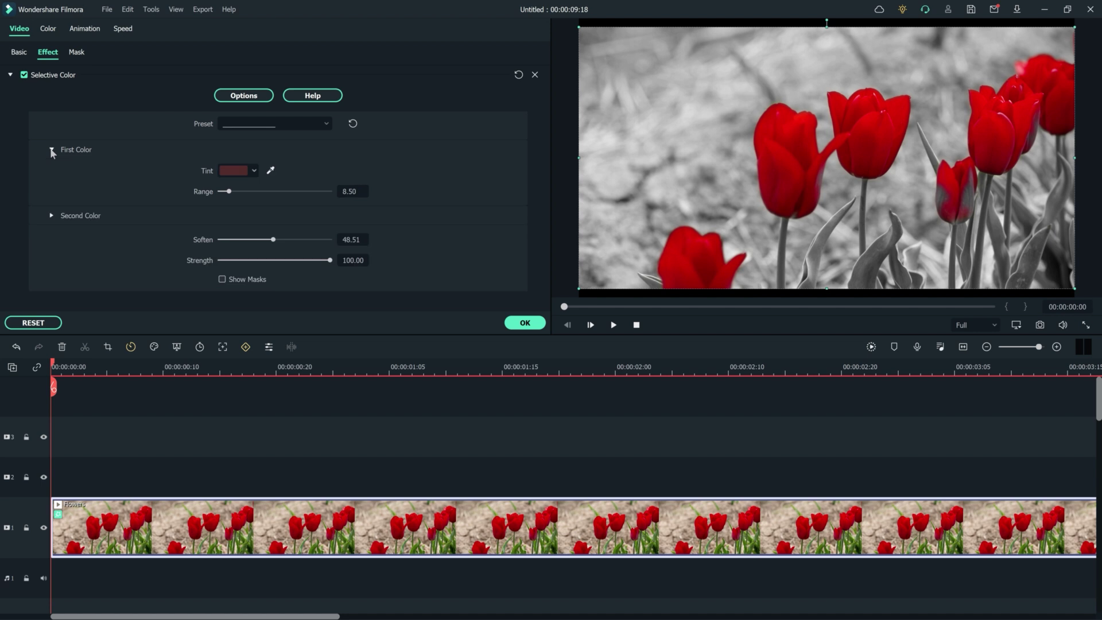
pyautogui.click(270, 171)
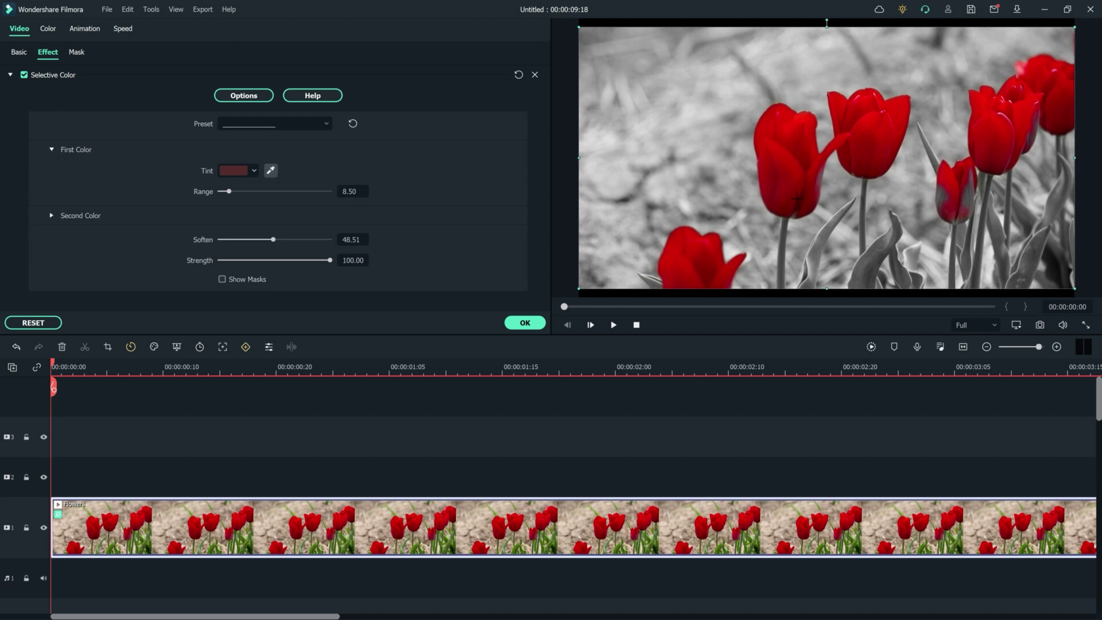
pyautogui.click(787, 160)
pyautogui.click(271, 171)
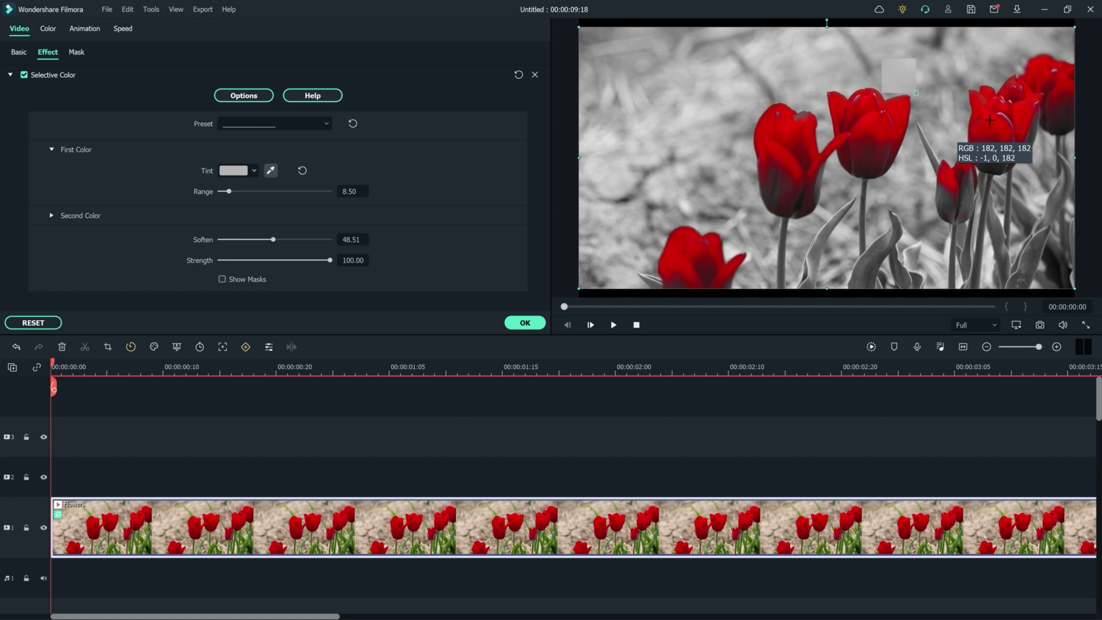
pyautogui.click(971, 129)
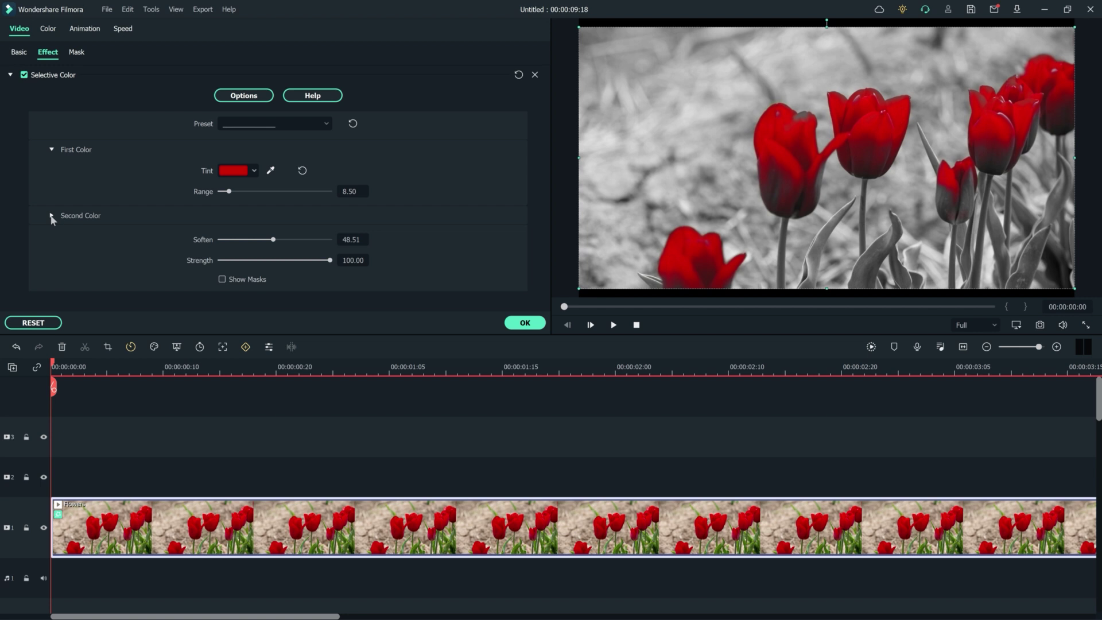
# - Set the Second Color tint to dark green, then sample a stem's green with the eyedropper
pyautogui.click(52, 216)
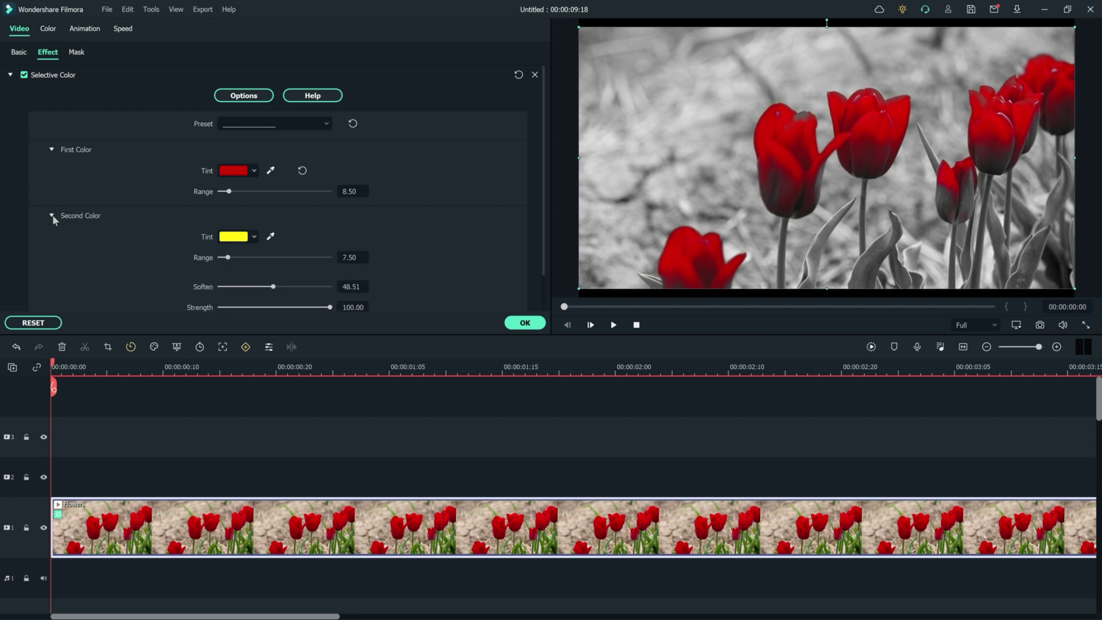
pyautogui.click(252, 237)
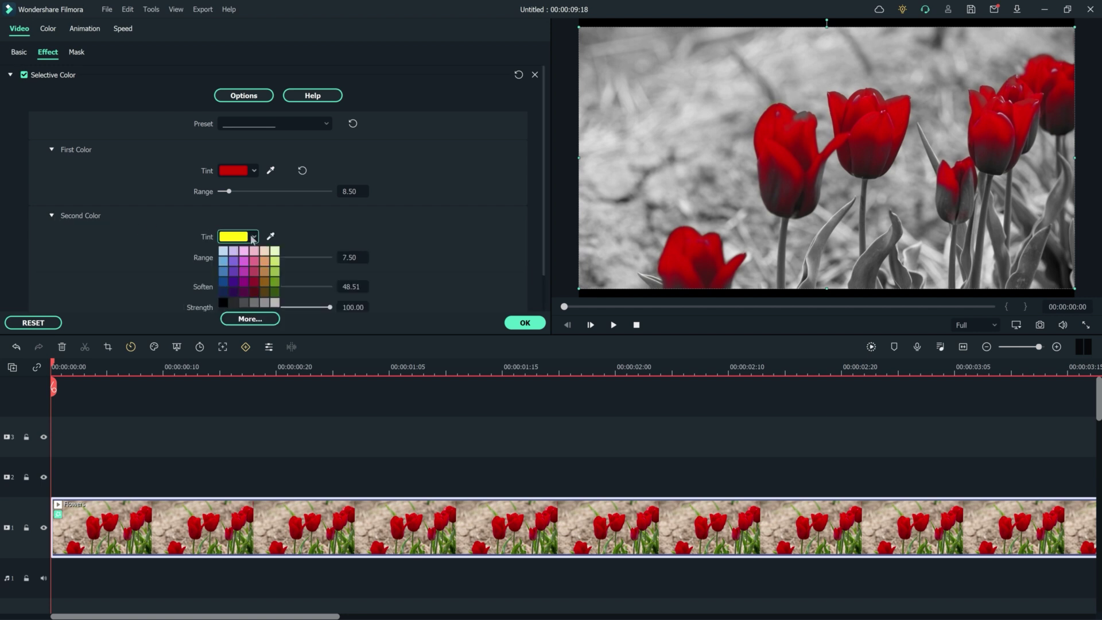
pyautogui.click(276, 293)
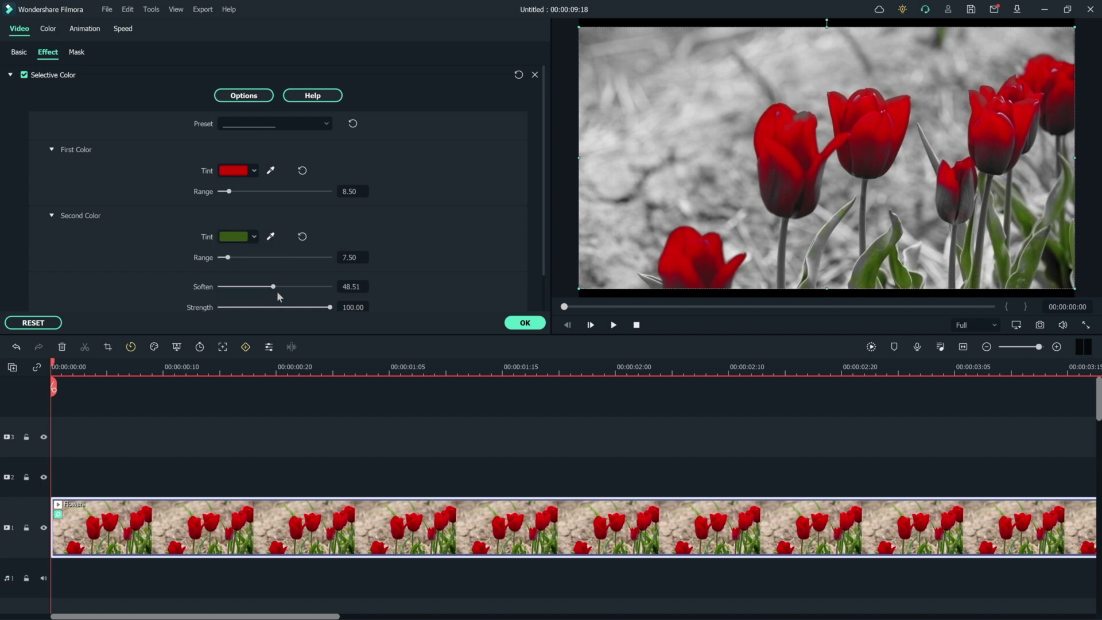
pyautogui.click(271, 237)
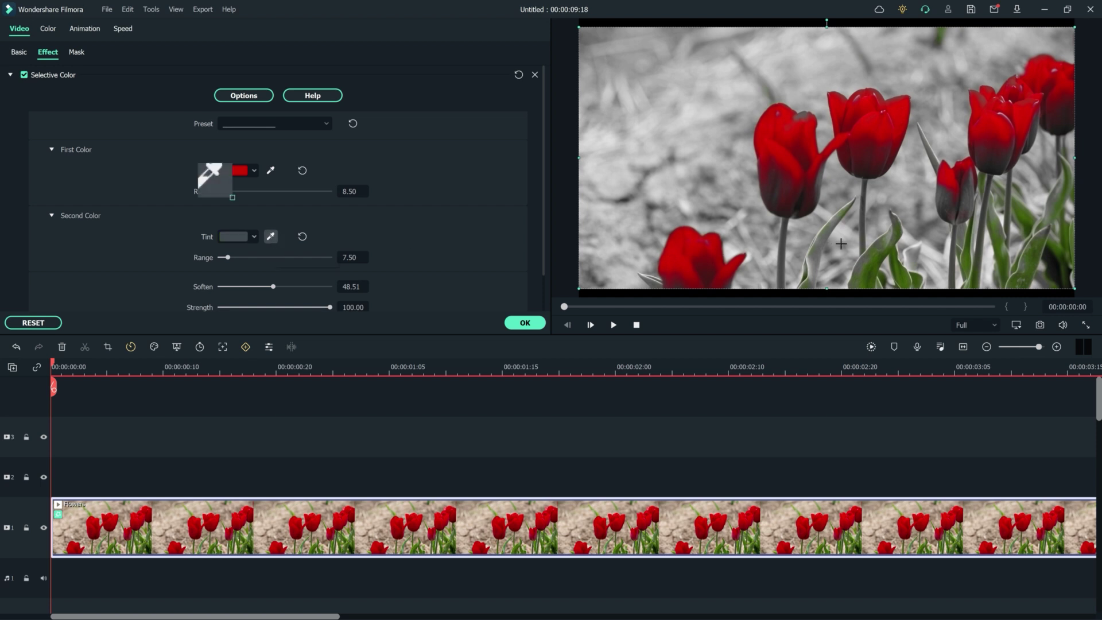
pyautogui.click(876, 261)
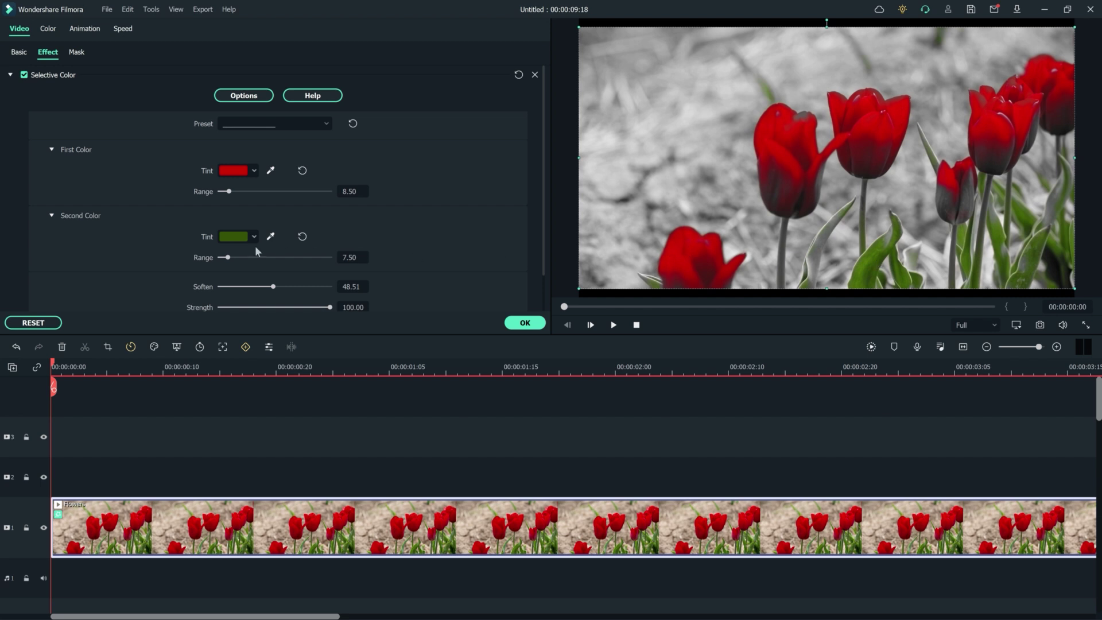
# - Widen Second Color Range to 17.19 and First Color Range to 31.77
pyautogui.moveTo(228, 258); pyautogui.dragTo(239, 257)
pyautogui.moveTo(229, 191); pyautogui.dragTo(246, 191)
pyautogui.moveTo(251, 193); pyautogui.dragTo(257, 194)
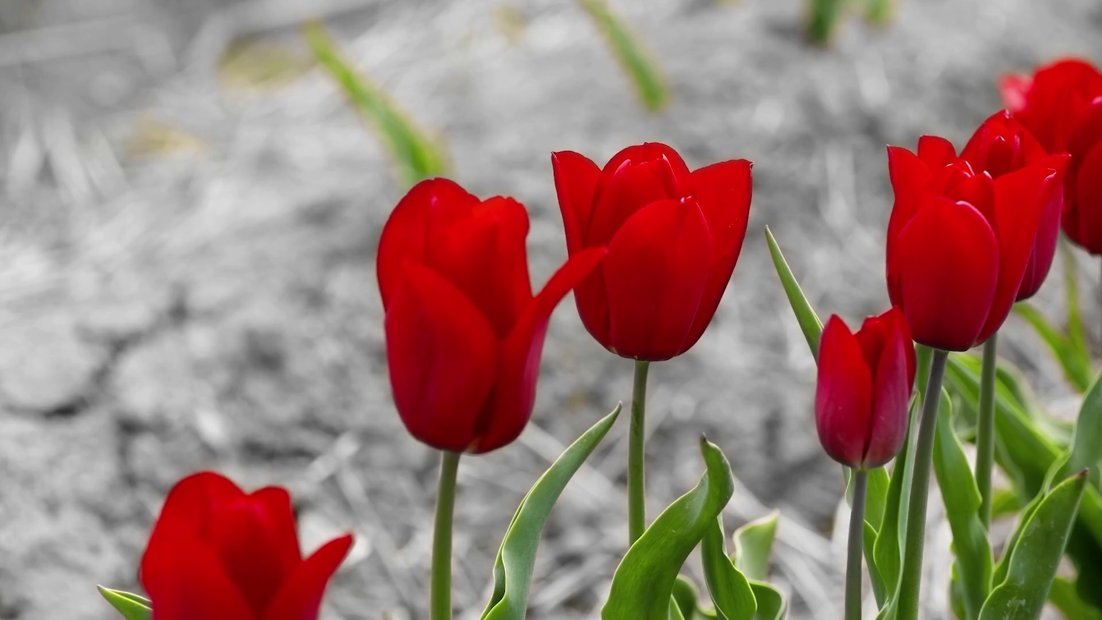